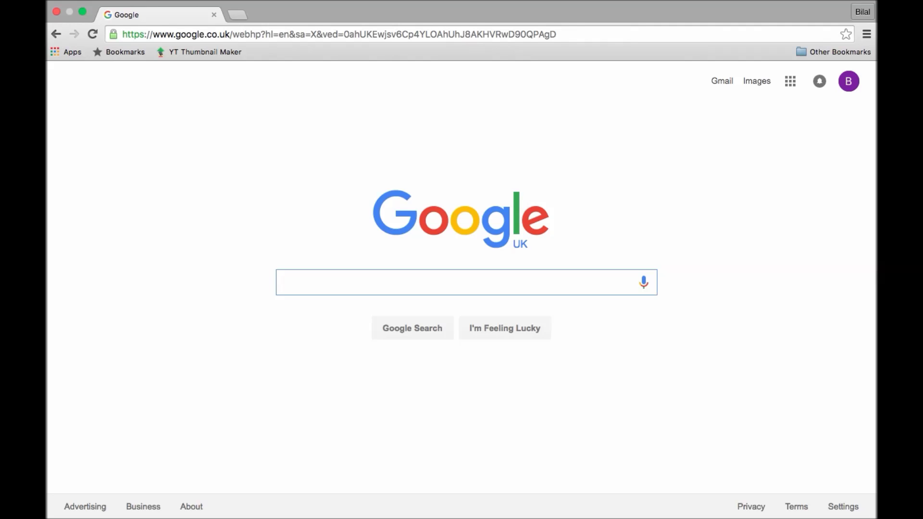
text(xb)
Step: Search Google for 'chrome web store' and open the Chrome Web Store result
key(BackSpace)
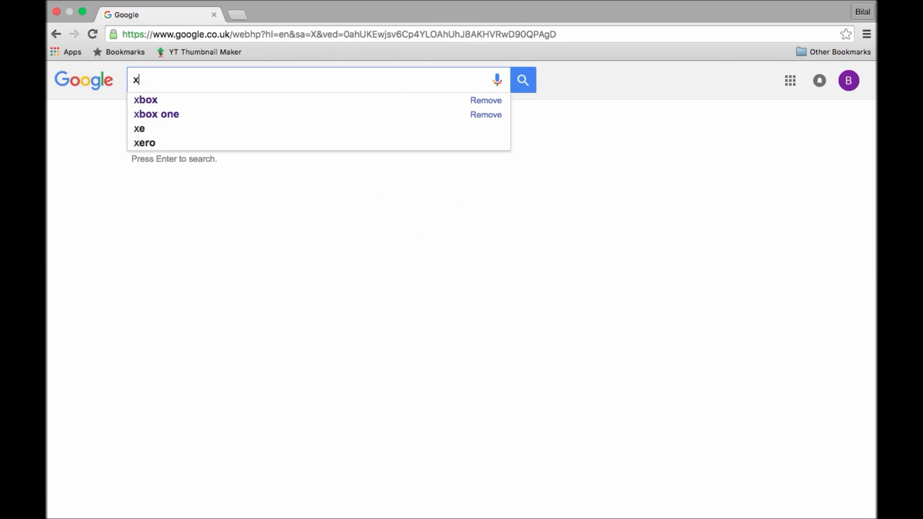
key(BackSpace)
text(chro)
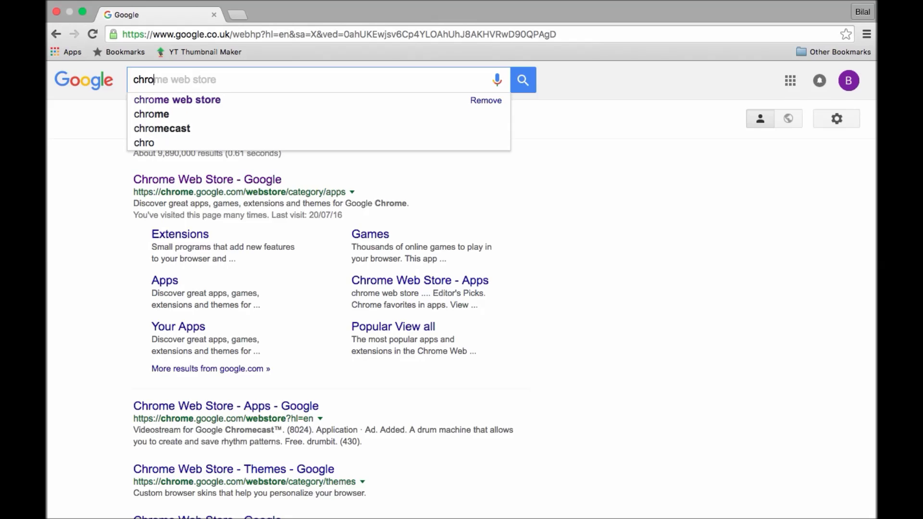
key(Down)
key(Return)
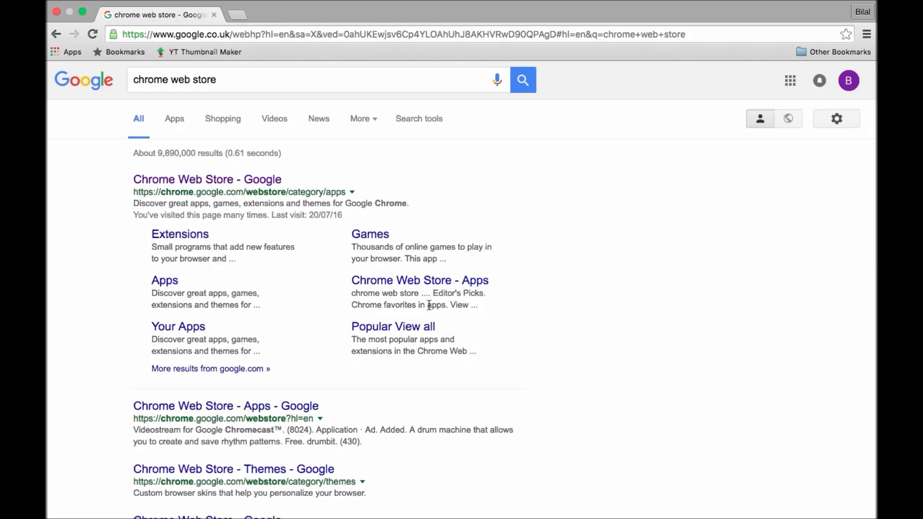
click(222, 181)
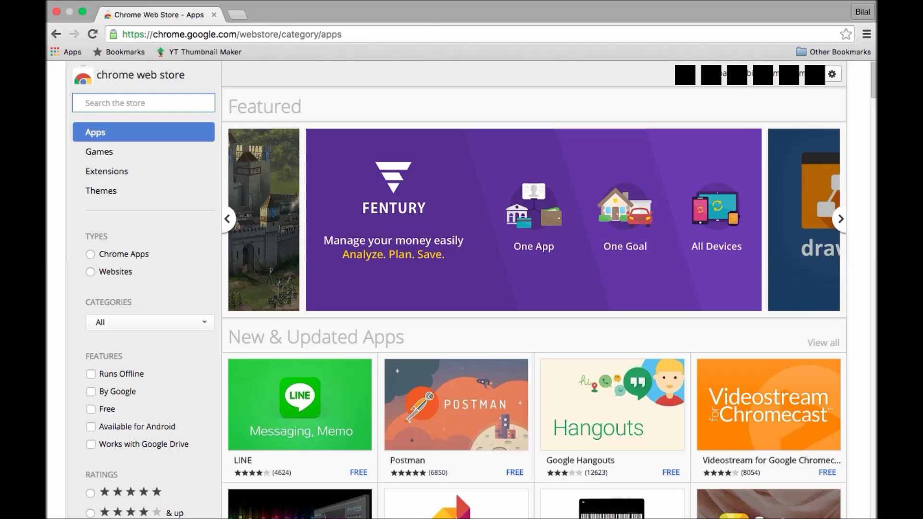
text(hola)
Step: Search the store for 'hola' and add Unlimited Free VPN - Hola to Chrome
key(Return)
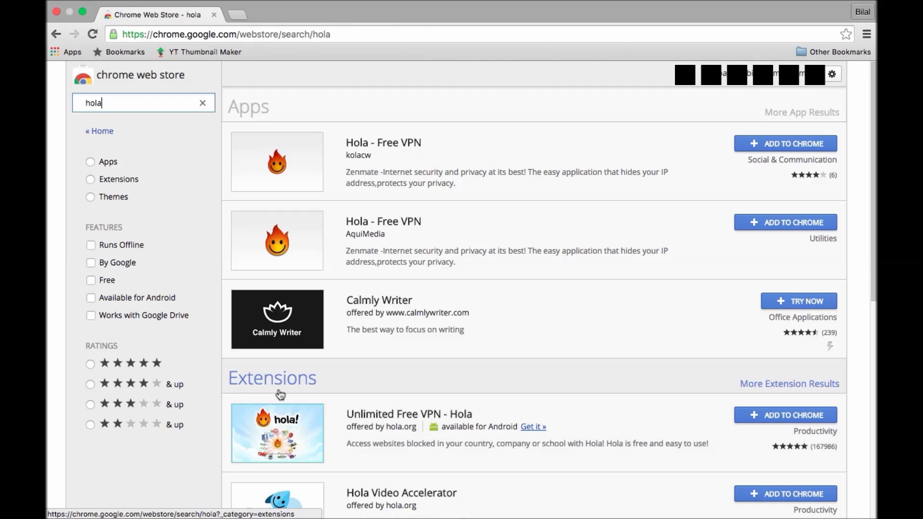
click(776, 417)
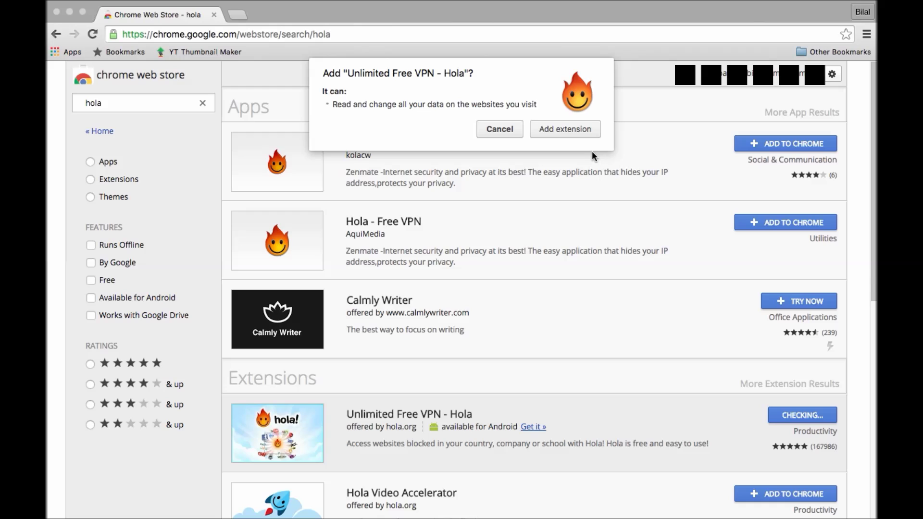
Step: Confirm 'Add extension' to install Unlimited Free VPN - Hola
click(576, 132)
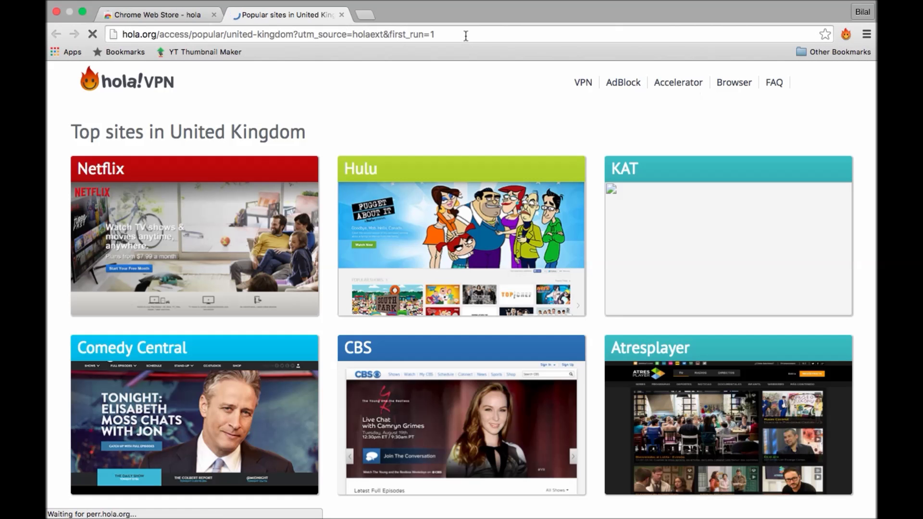
Step: Go to putlocker.is, reach the Virgin Media block page, and bring up Hola's country choices
click(464, 36)
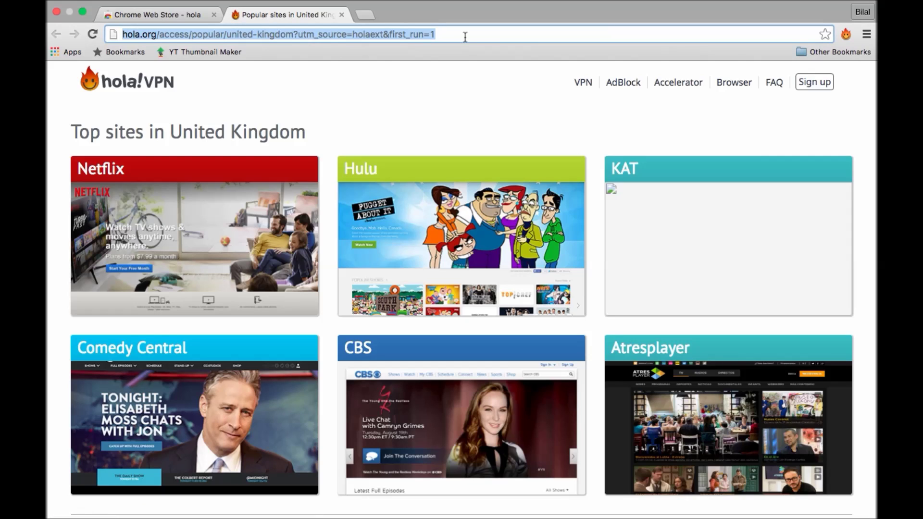
text(putlocker.is)
key(Return)
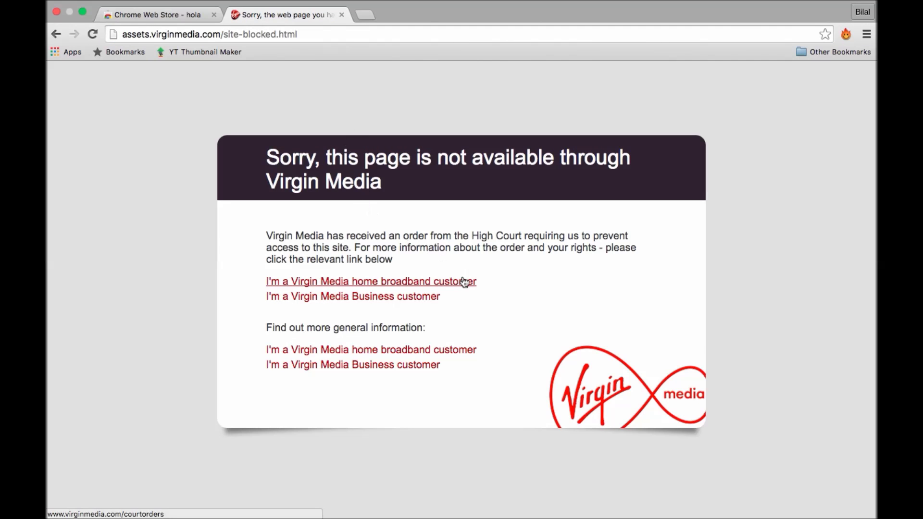
click(846, 34)
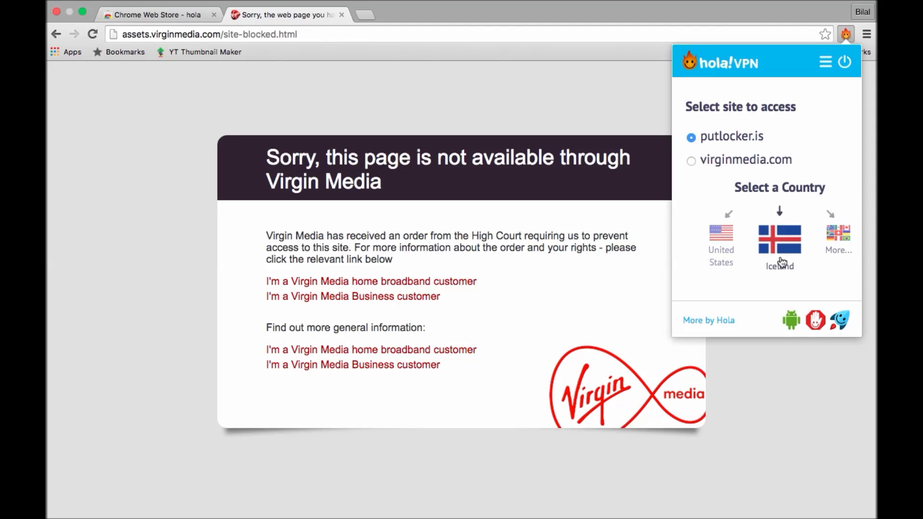
Step: Pick the United States flag in Hola to unblock putlocker.is
click(722, 234)
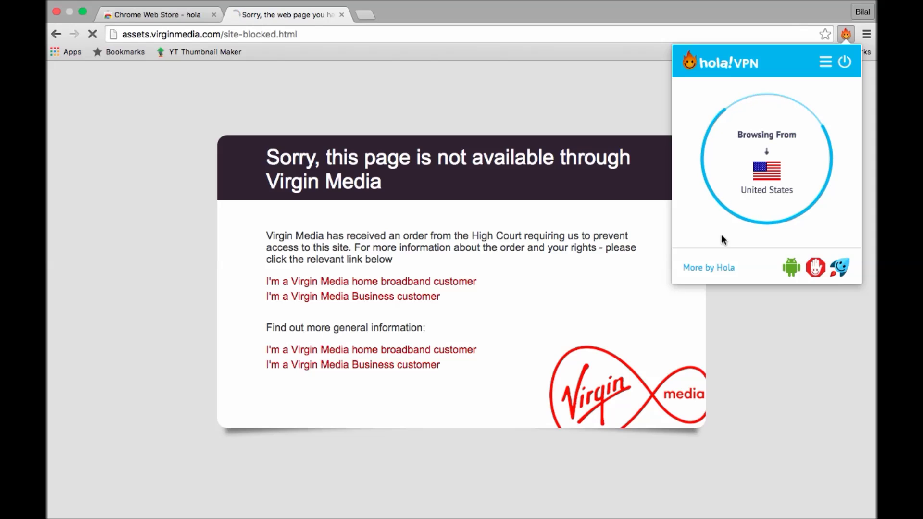